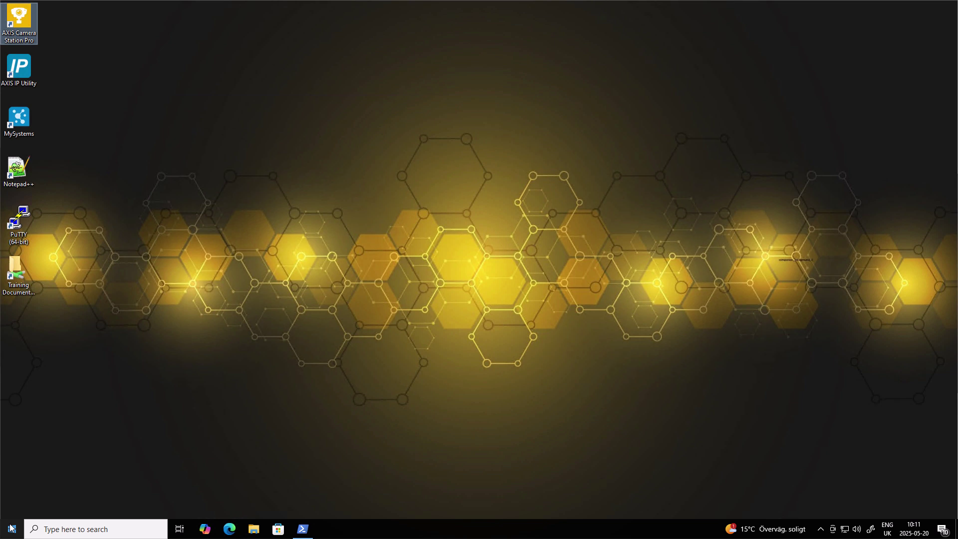
# Open Computer Management and list the accounts under Local Users and Groups > Users
pyautogui.rightClick(11, 528)
pyautogui.click(60, 356)
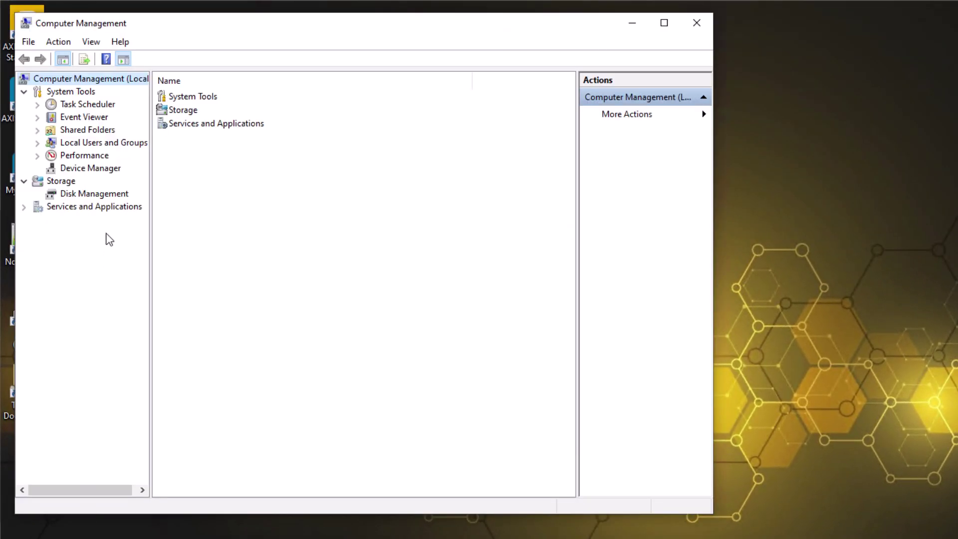
pyautogui.doubleClick(106, 143)
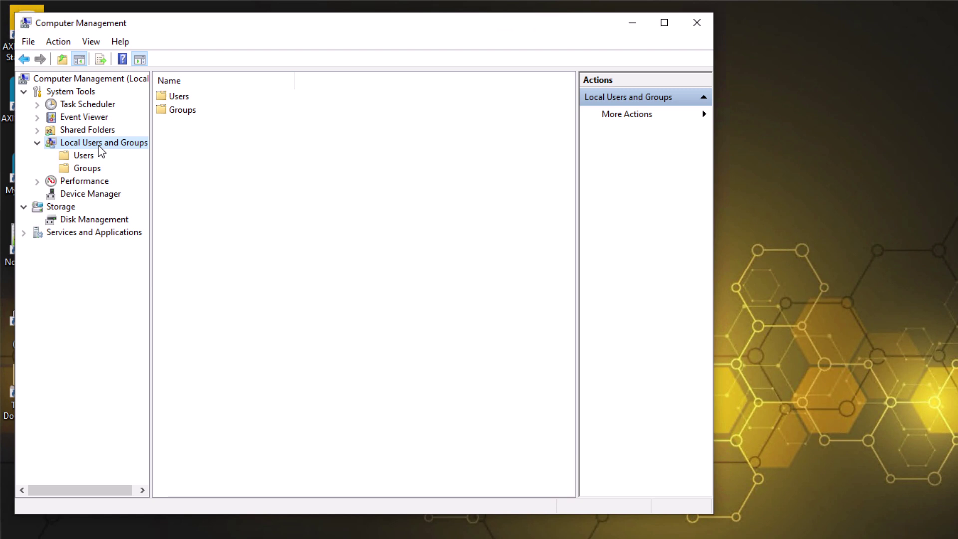
pyautogui.click(78, 158)
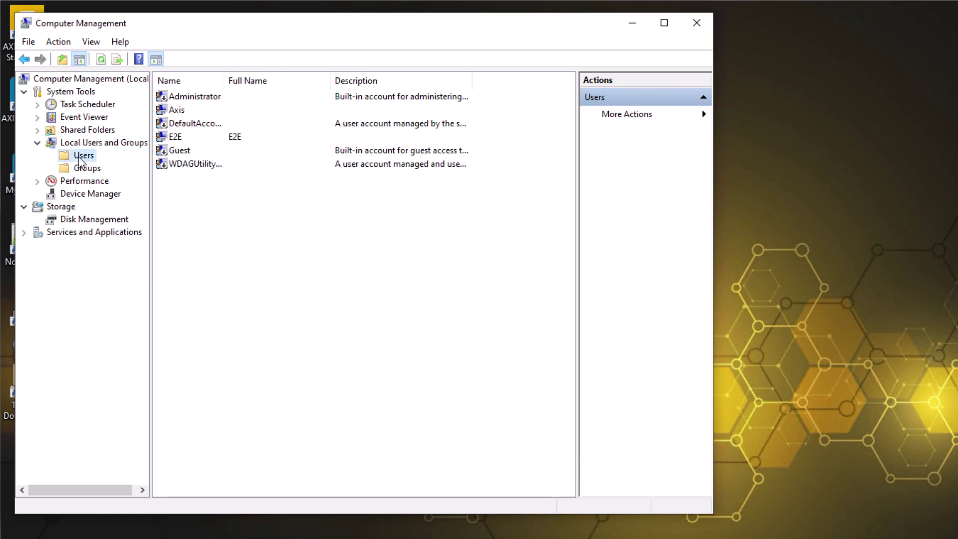
# Start a new local user, entering the account's user name and the person's full name
pyautogui.rightClick(79, 157)
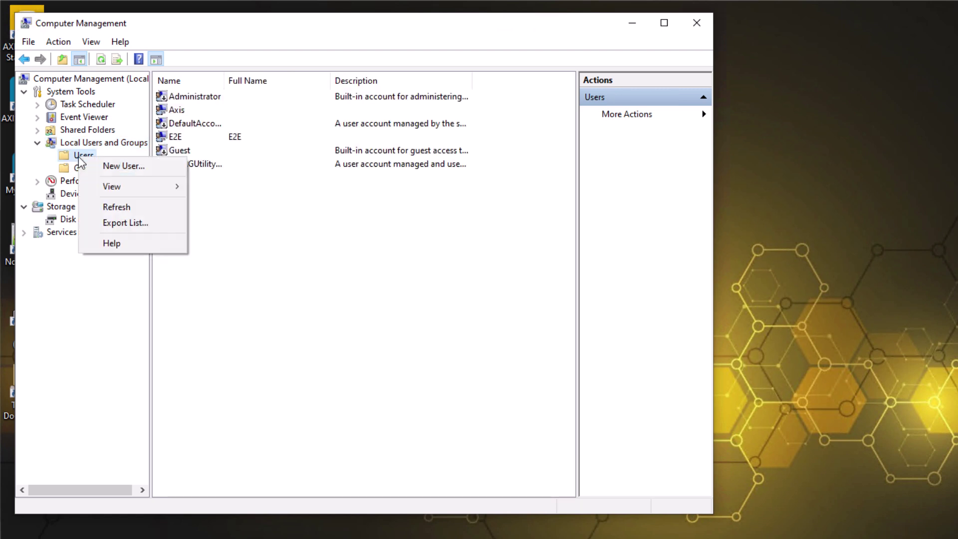
pyautogui.click(111, 166)
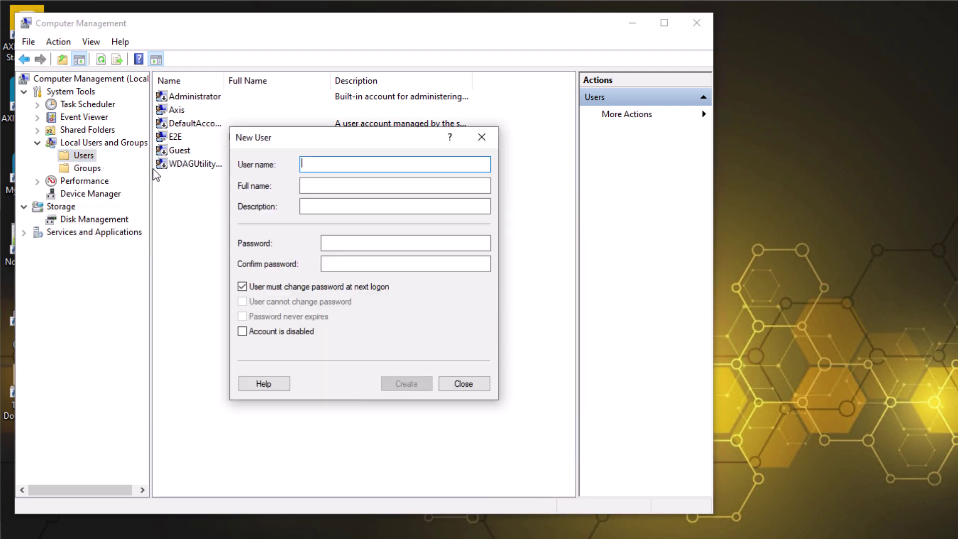
pyautogui.write('matthewm')
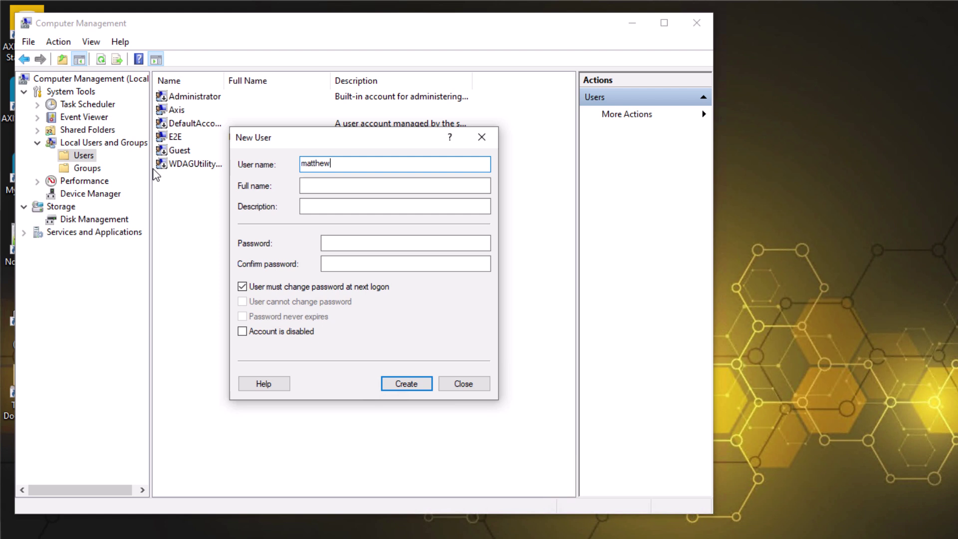
pyautogui.press('Tab')
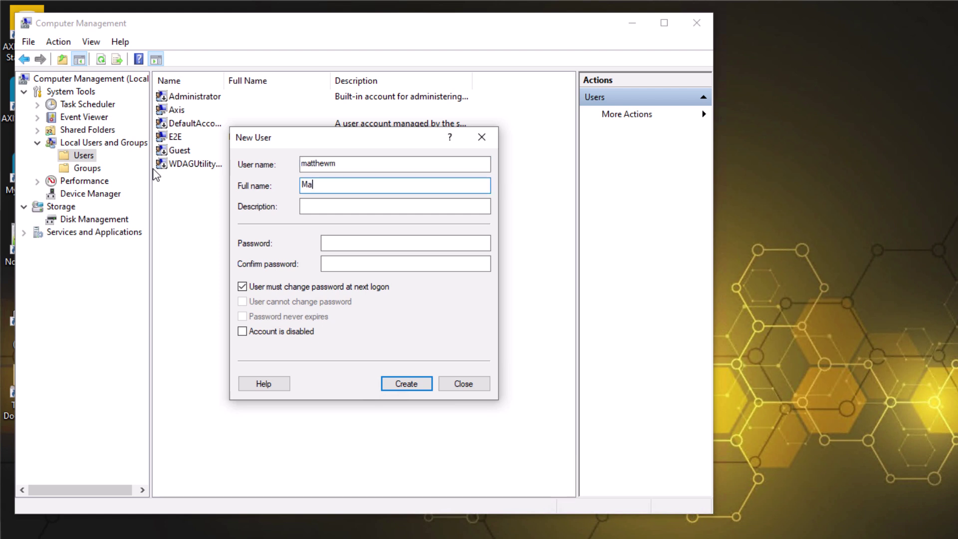
pyautogui.click(396, 244)
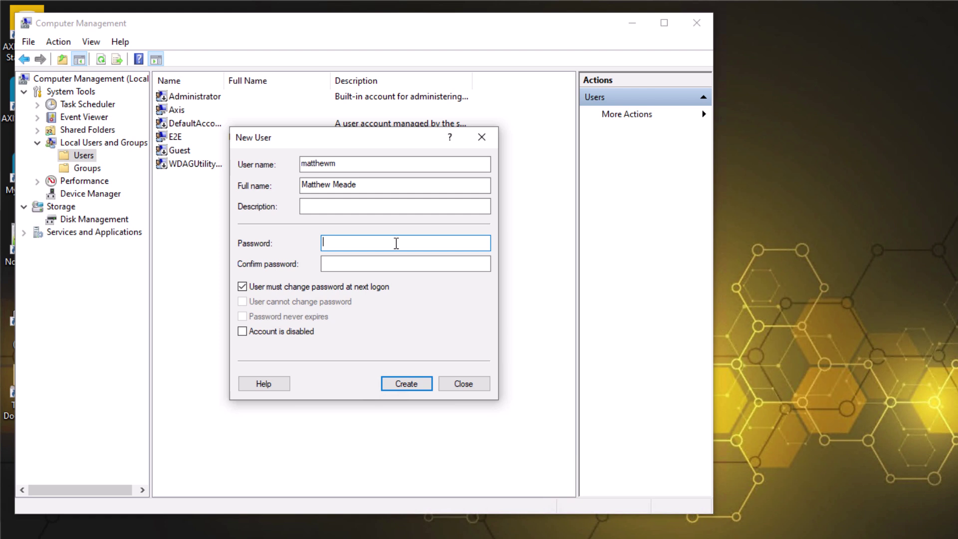
# Enter the new account's password and its confirmation
pyautogui.write('Password123')
pyautogui.press('Tab')
pyautogui.write('Password')
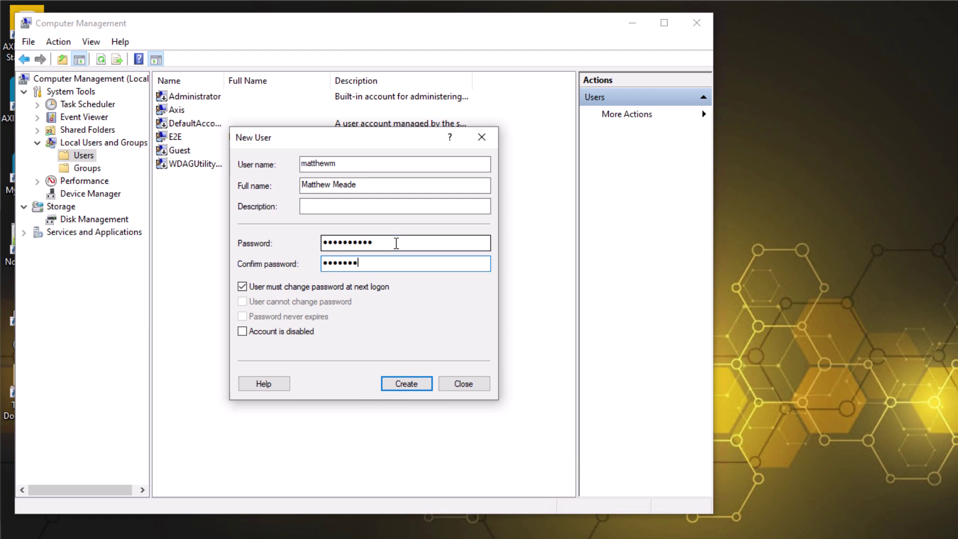
pyautogui.write('12')
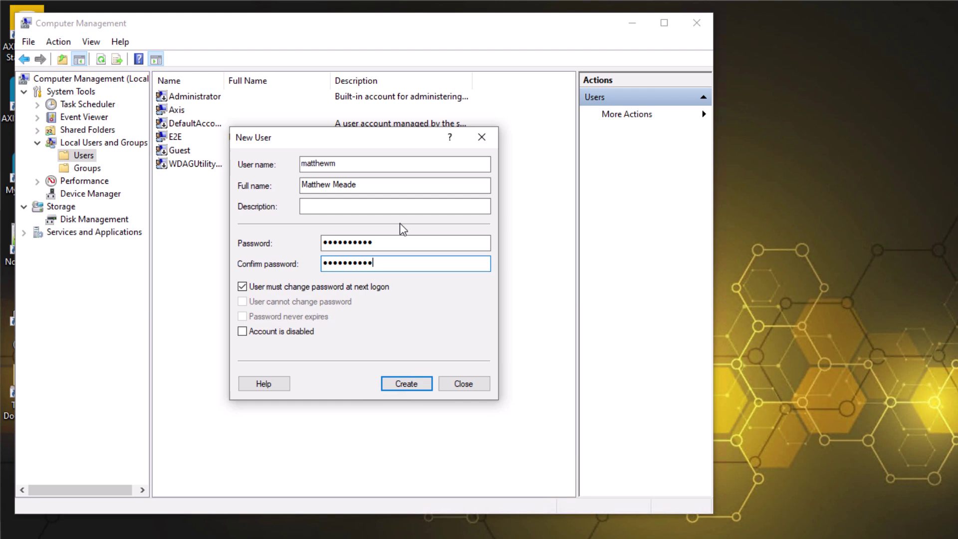
# Disable forced password change at next logon, set the password to never expire, and create the user
pyautogui.click(348, 287)
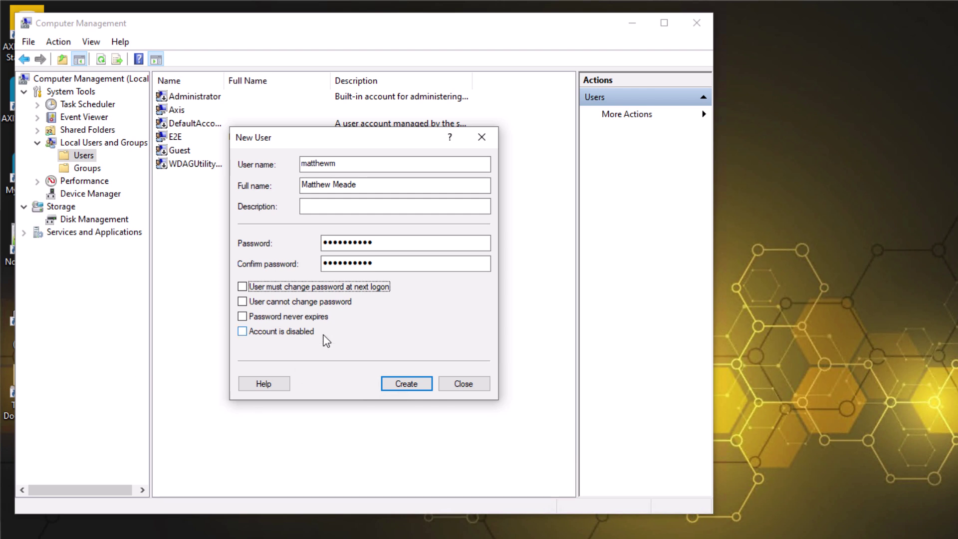
pyautogui.click(317, 318)
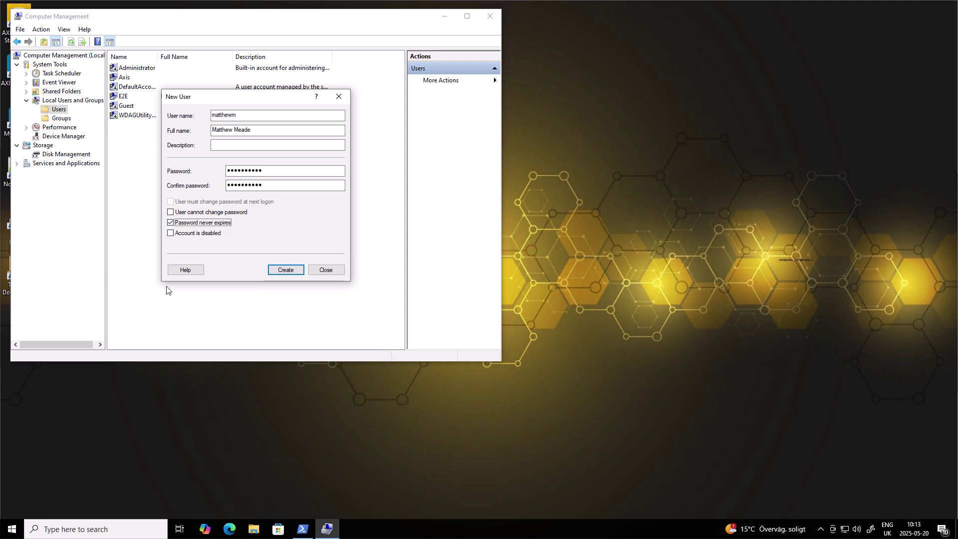
pyautogui.click(298, 270)
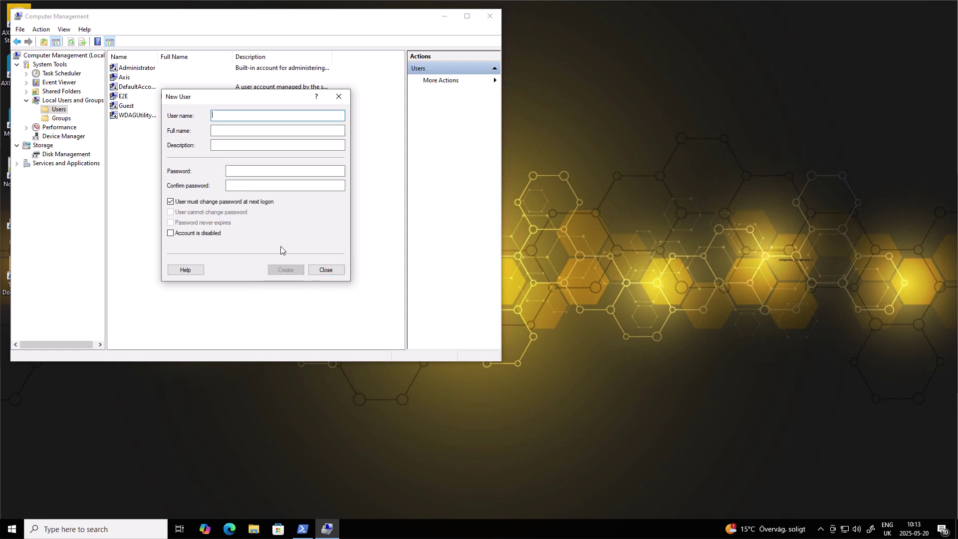
pyautogui.click(327, 269)
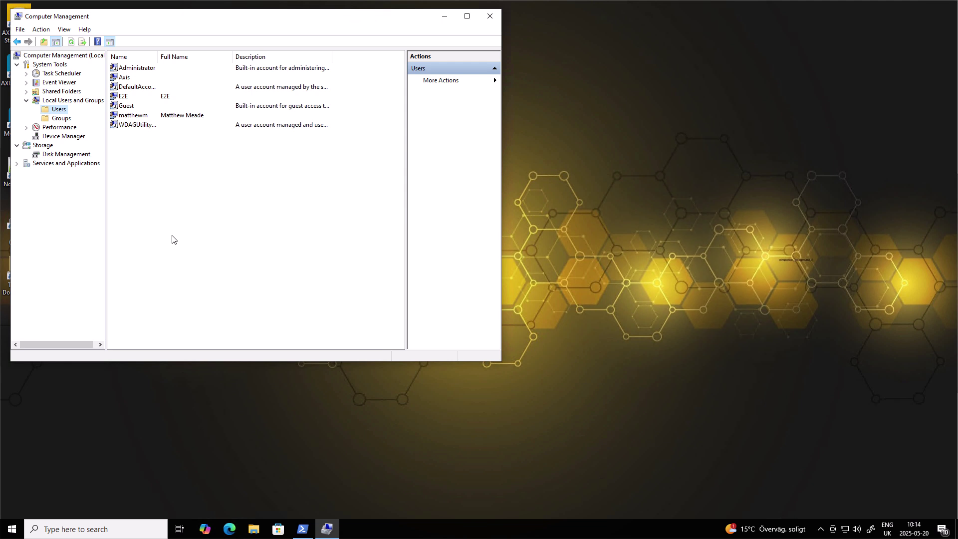
# Select the new user in the list and launch AXIS Camera Station Pro from its desktop shortcut
pyautogui.click(133, 116)
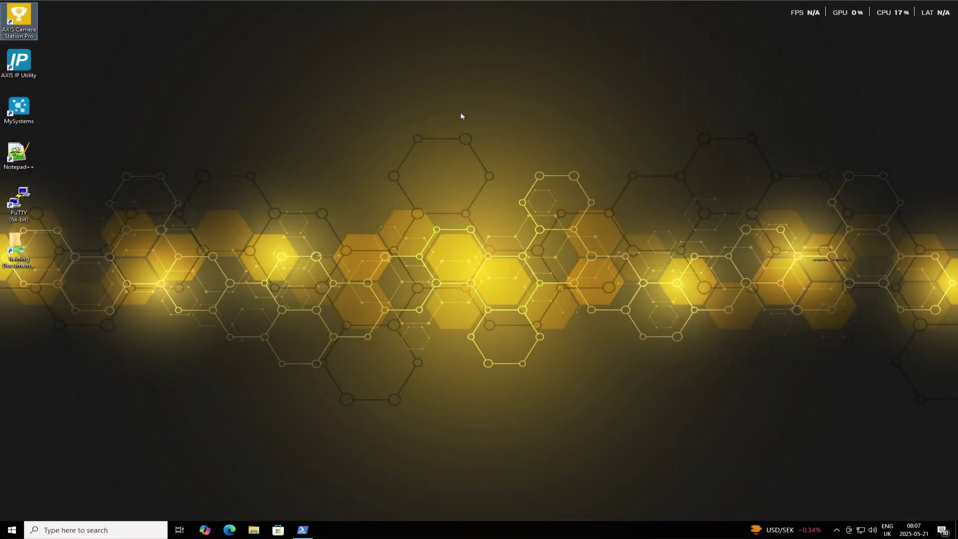
pyautogui.doubleClick(25, 28)
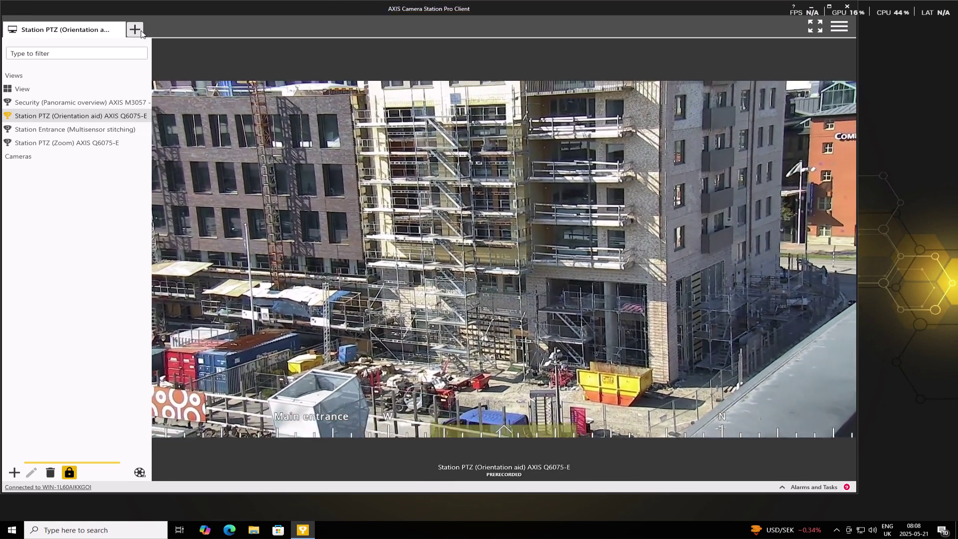
# Open Configuration and go to Security > User permissions
pyautogui.click(135, 30)
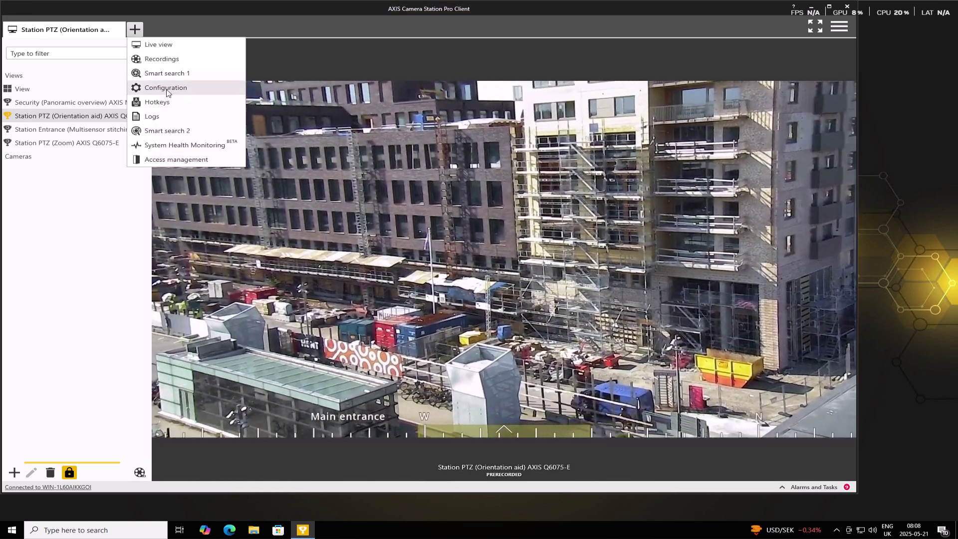
pyautogui.click(167, 94)
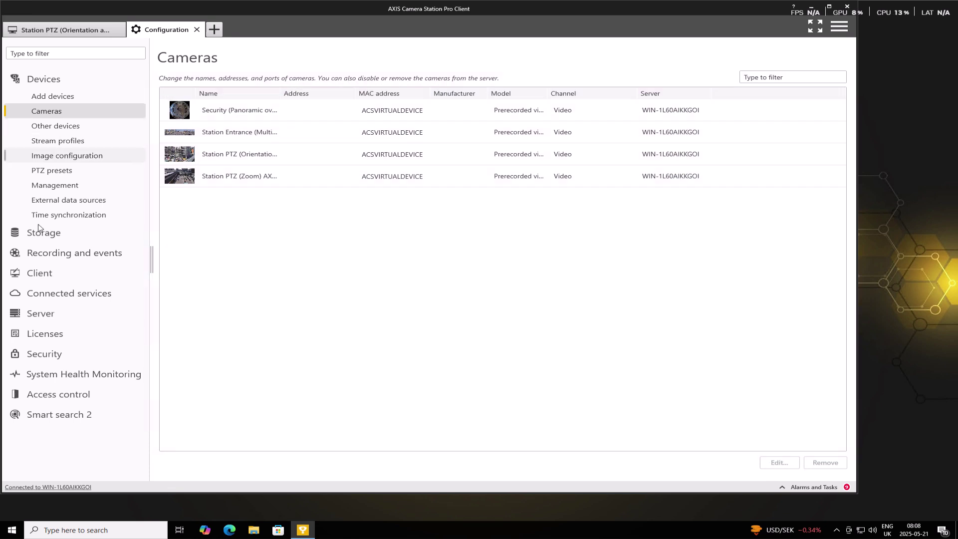
pyautogui.click(61, 353)
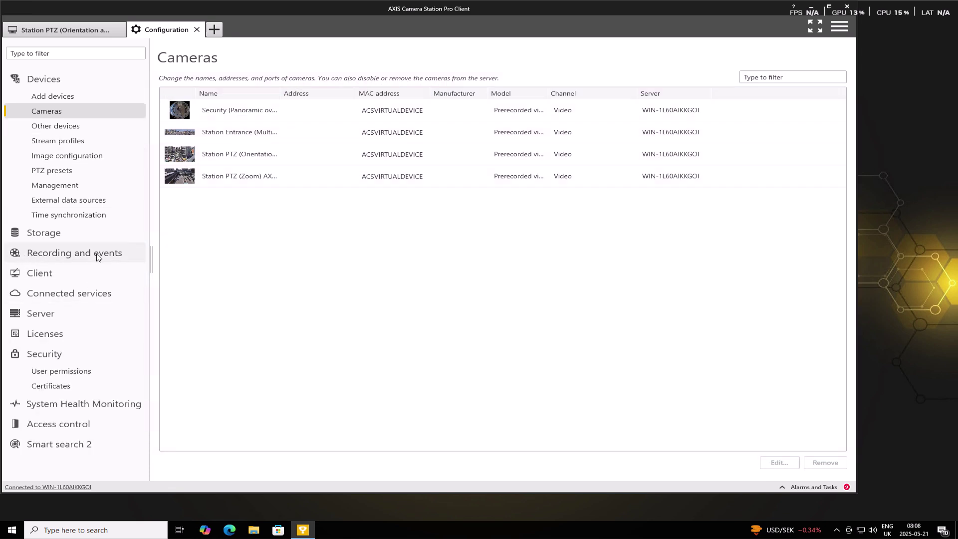
pyautogui.click(76, 370)
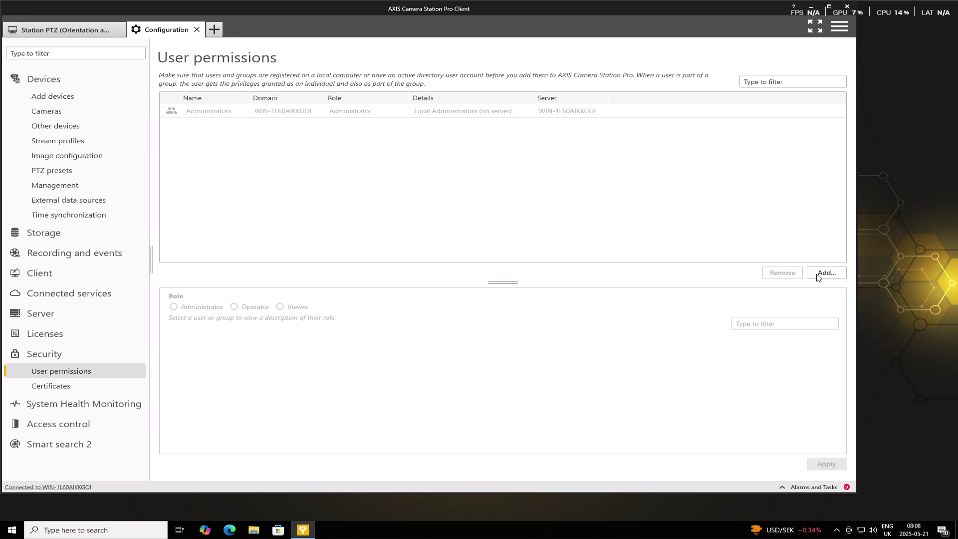
# Filter the user list by the new account's name and add that local user
pyautogui.click(820, 275)
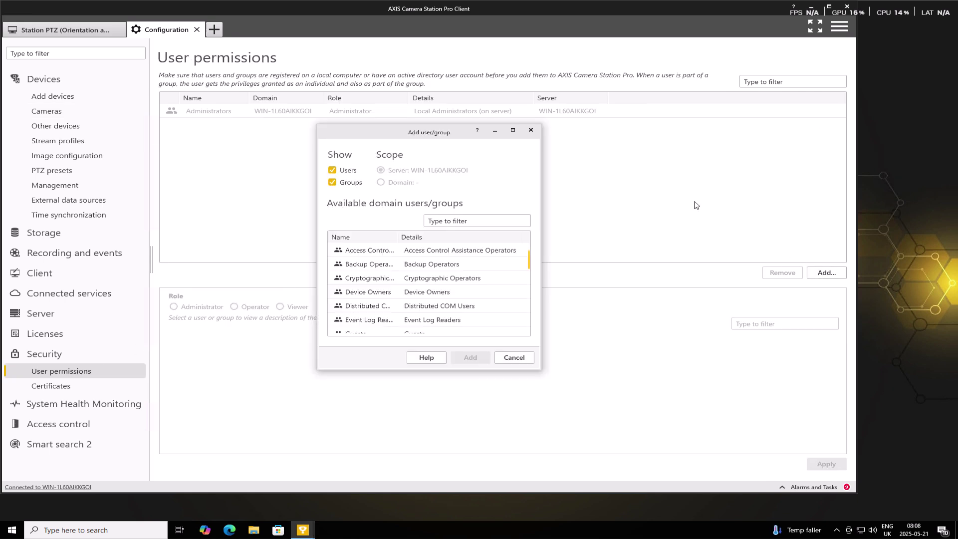
pyautogui.click(487, 221)
pyautogui.write('m')
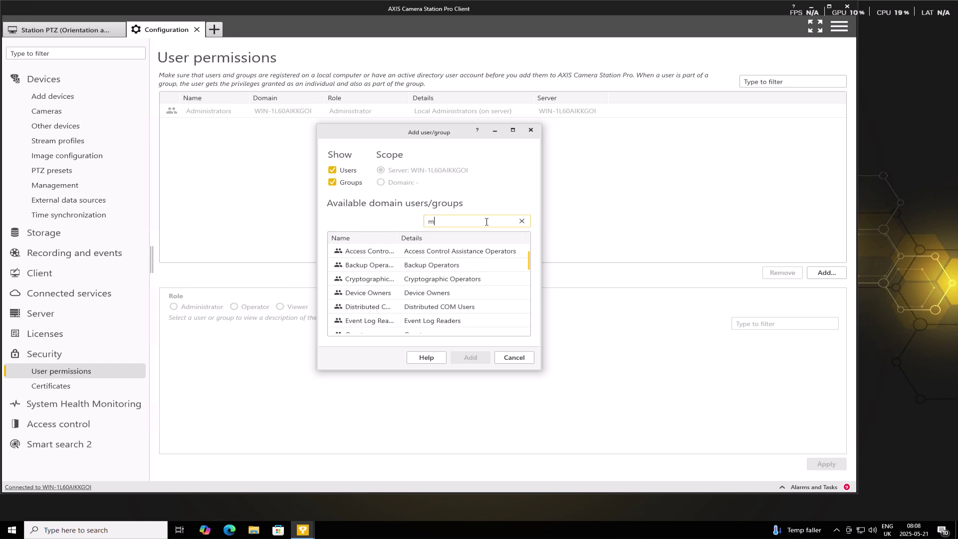
pyautogui.write('atth')
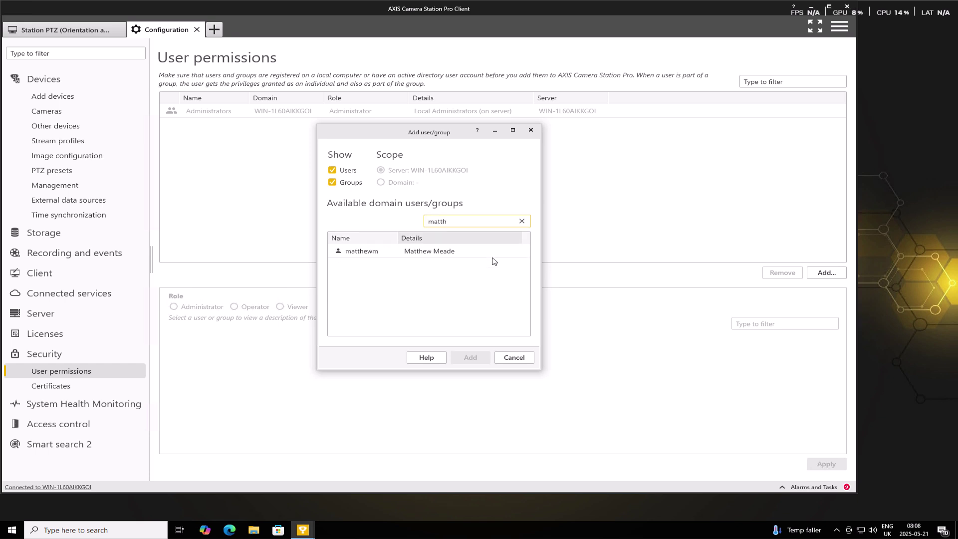
pyautogui.click(464, 256)
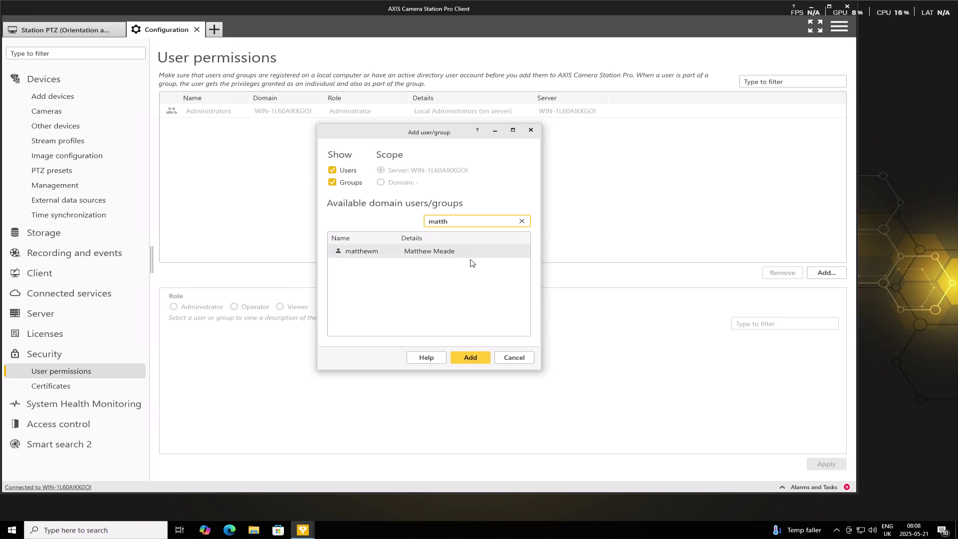
pyautogui.click(485, 360)
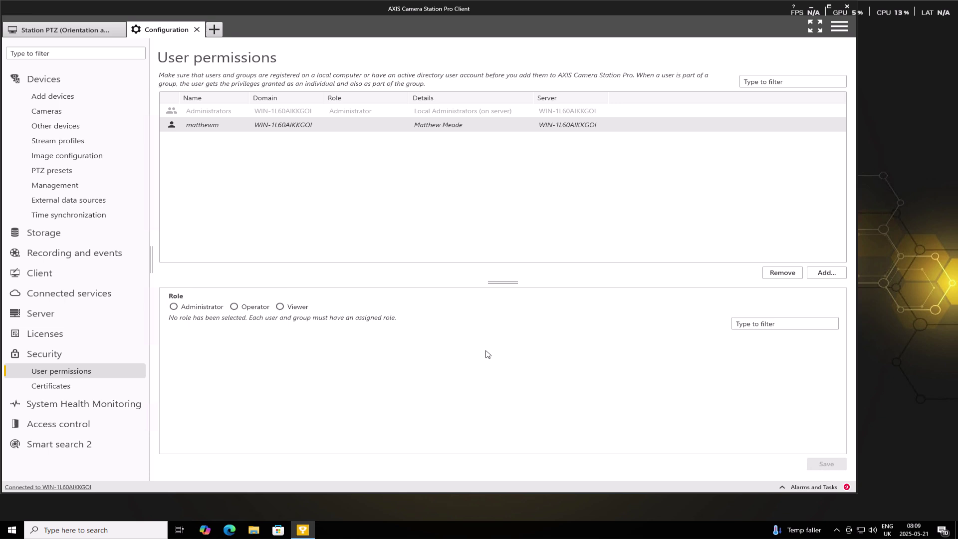
# Assign the Viewer role and tick Video for Security panoramic, Station Entrance, Station PTZ (Orientation) and Station PTZ (Zoom)
pyautogui.click(280, 307)
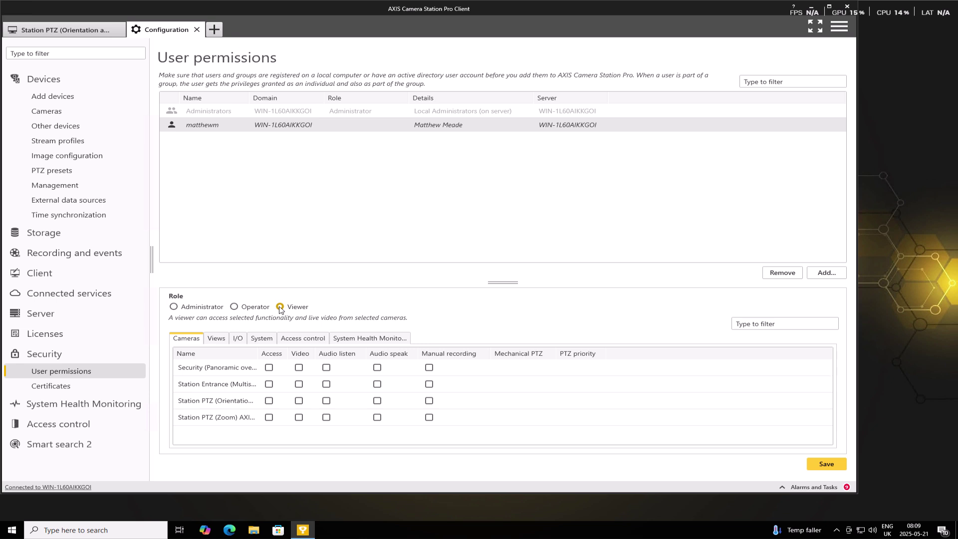
pyautogui.click(299, 368)
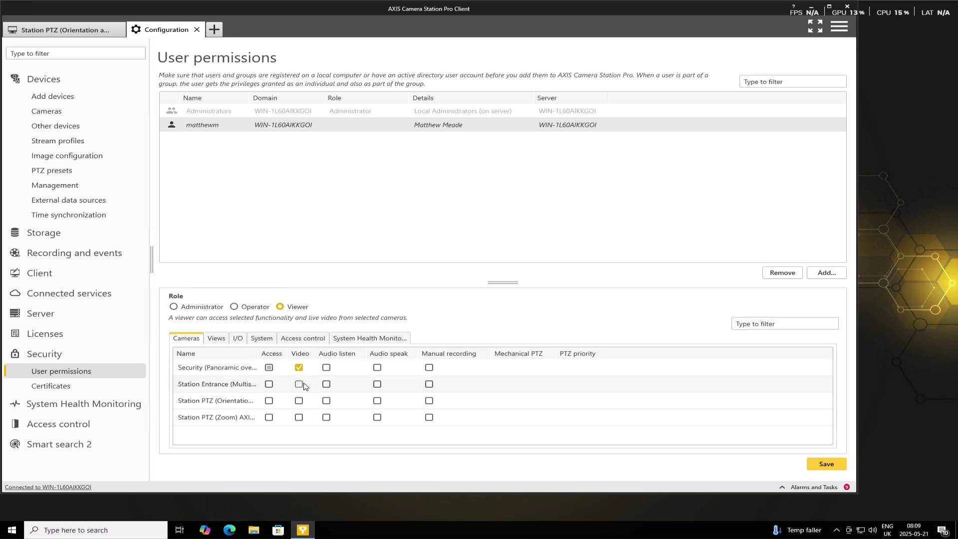
pyautogui.click(299, 384)
pyautogui.click(299, 401)
pyautogui.click(299, 418)
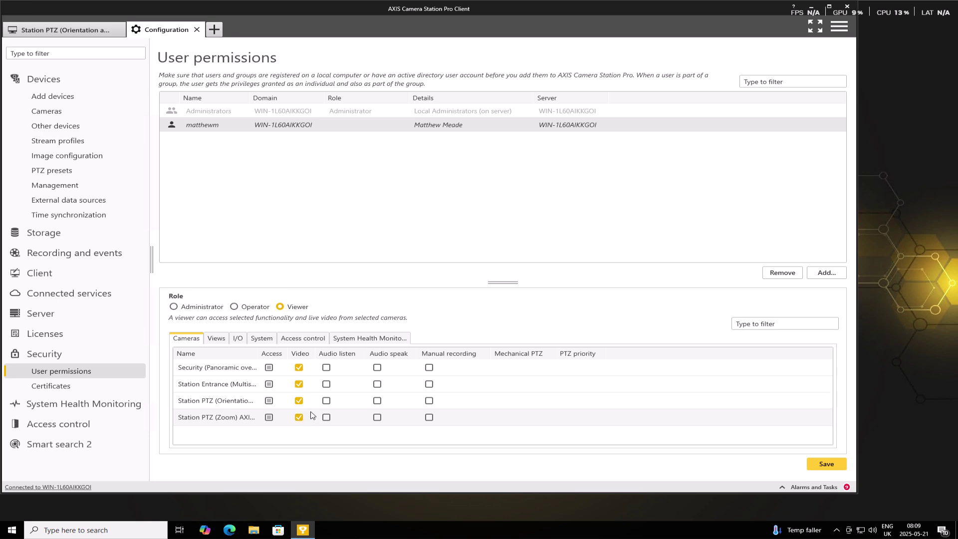
# Grant Access to the View layout, review the I/O, System and System Health Monitoring tabs, and save
pyautogui.click(223, 339)
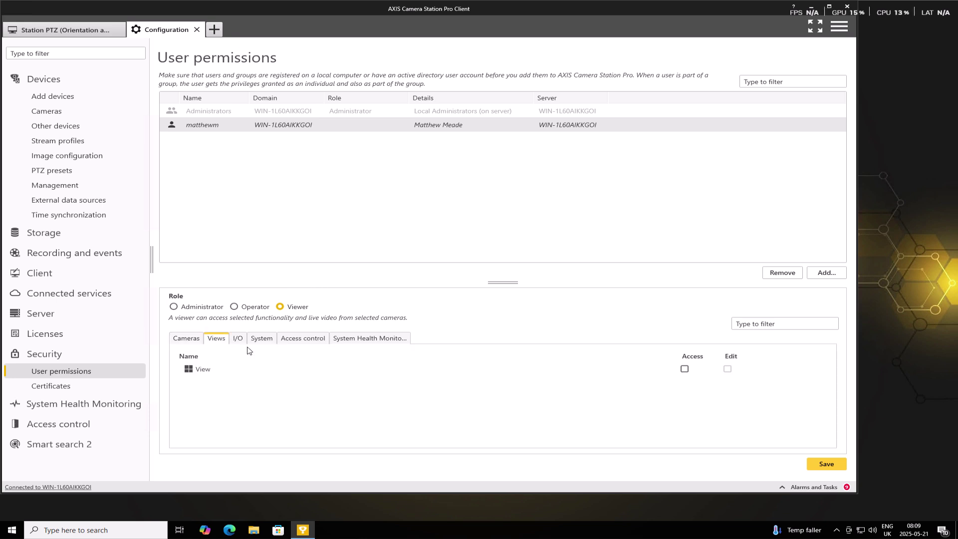
pyautogui.click(684, 369)
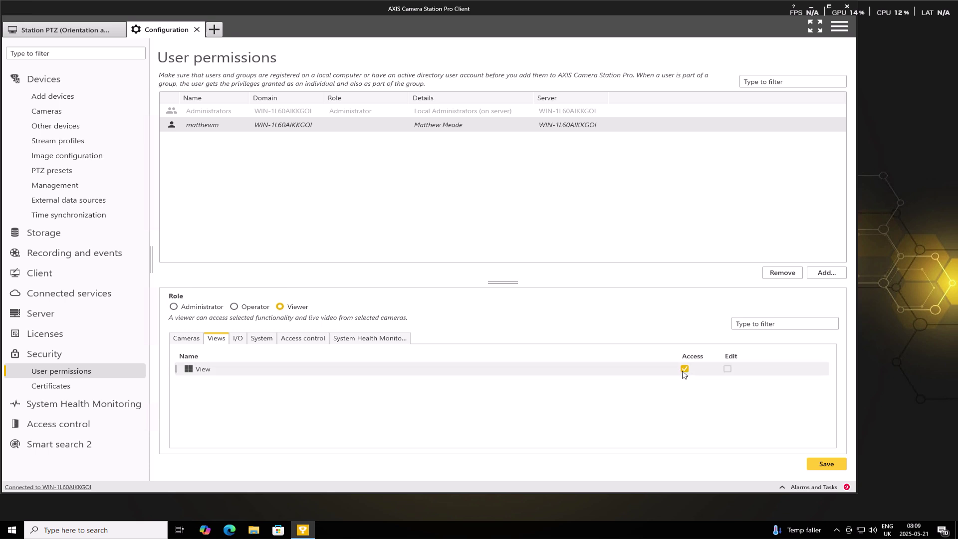
pyautogui.click(238, 340)
pyautogui.click(260, 341)
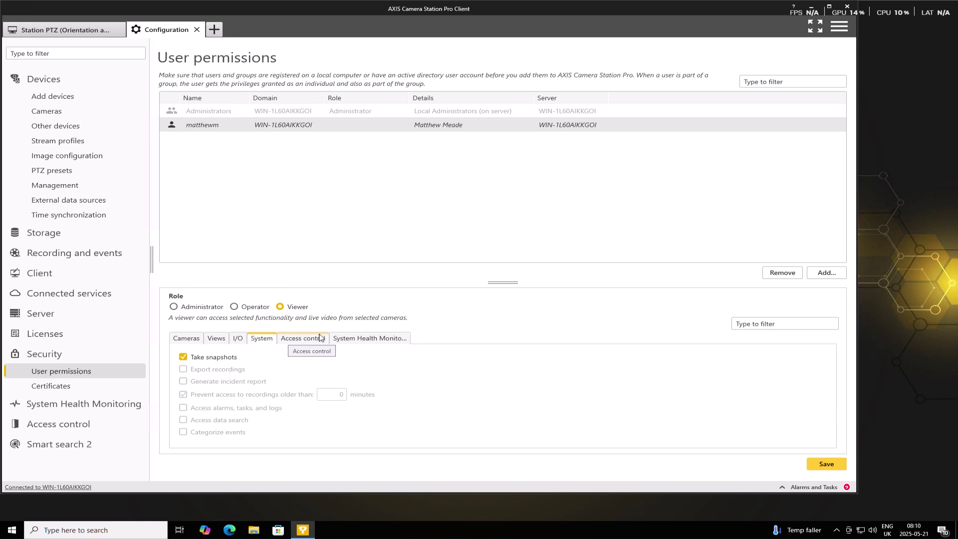
pyautogui.click(369, 338)
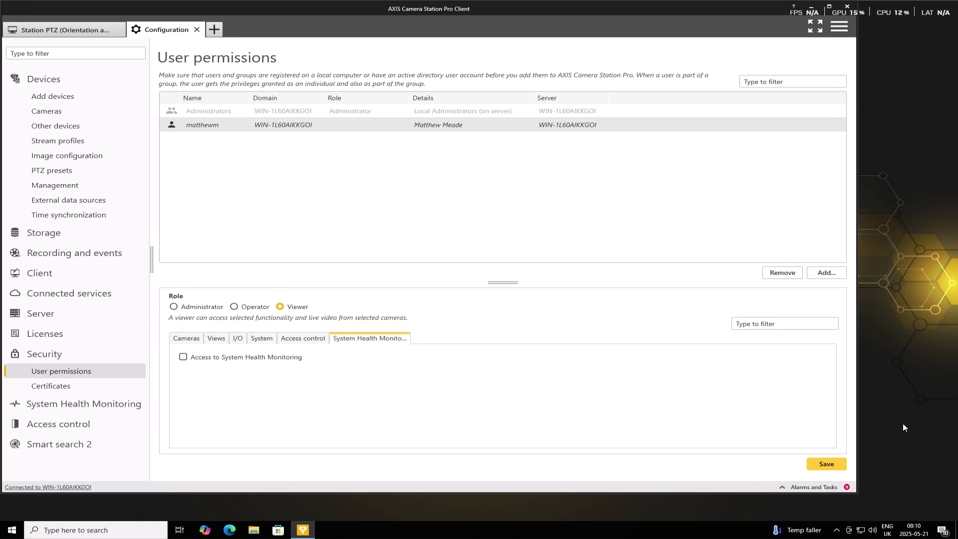
pyautogui.click(824, 464)
# Log out and untick Log in as current user to reach the login form
pyautogui.click(837, 27)
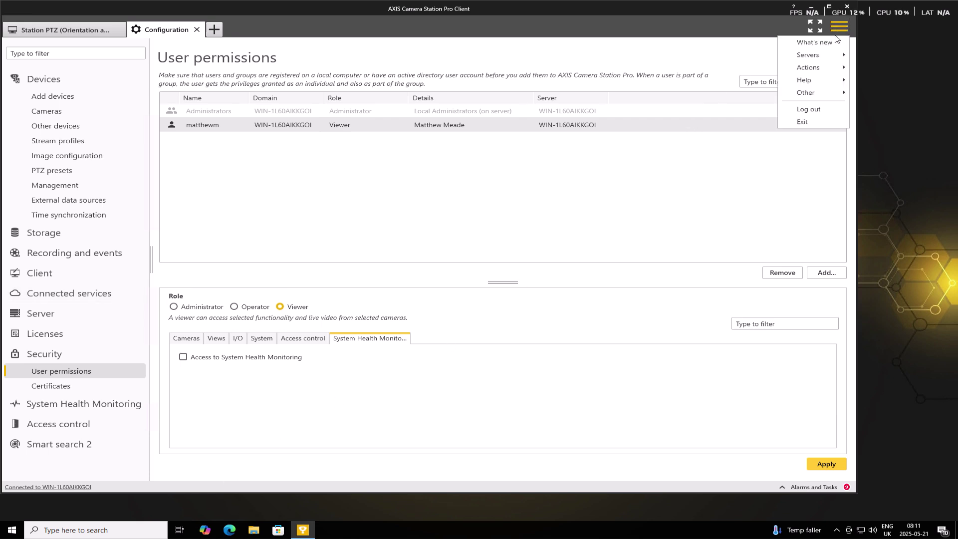
pyautogui.click(824, 111)
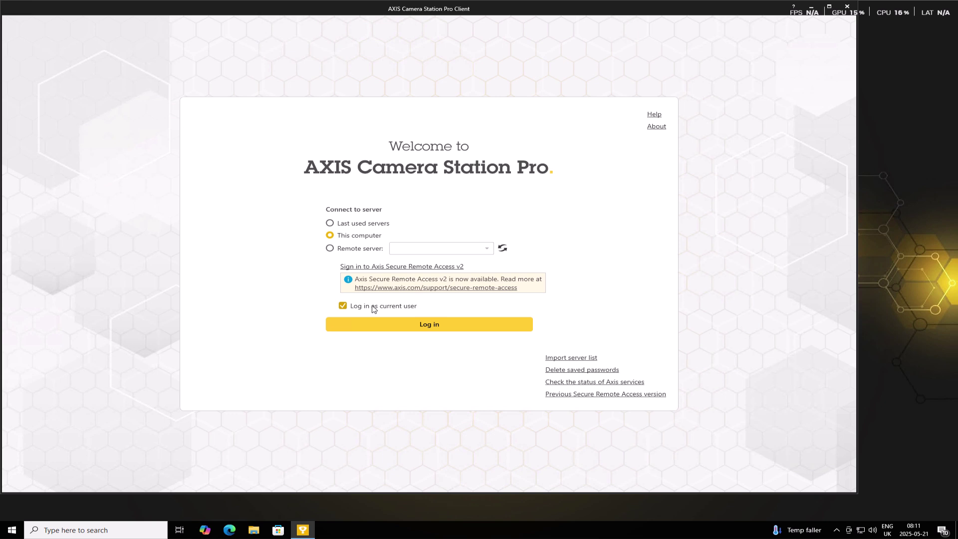
pyautogui.click(372, 307)
pyautogui.click(388, 335)
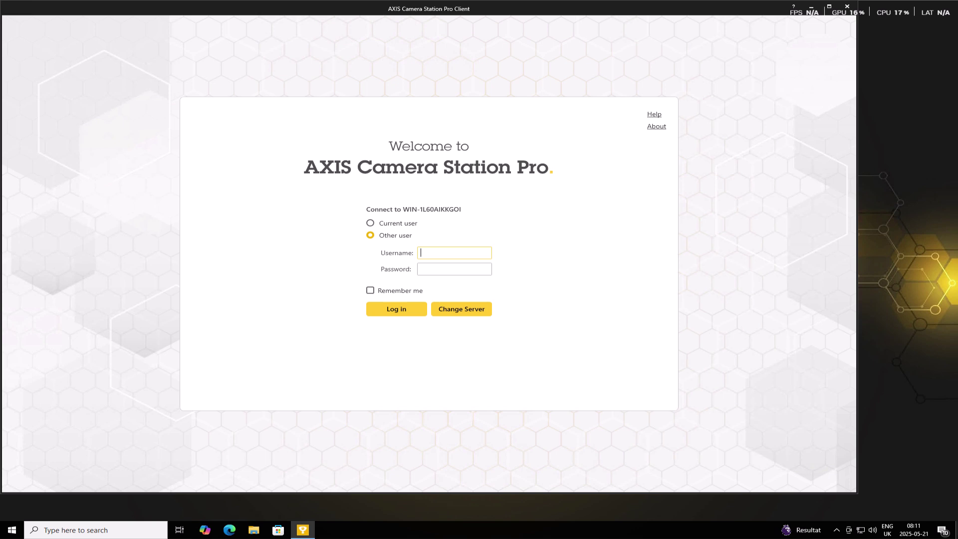
# Sign in with the new Viewer account's user name and password
pyautogui.write('matthewm')
pyautogui.press('Tab')
pyautogui.write('**********')
pyautogui.click(385, 314)
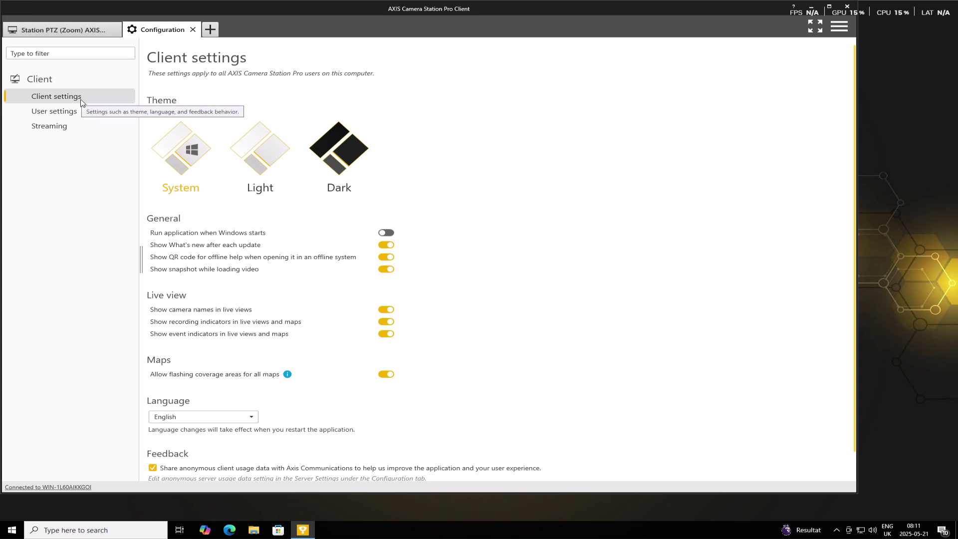
# Check the User settings and Streaming pages, then close Configuration to return to the Station PTZ (Zoom) live view
pyautogui.click(70, 113)
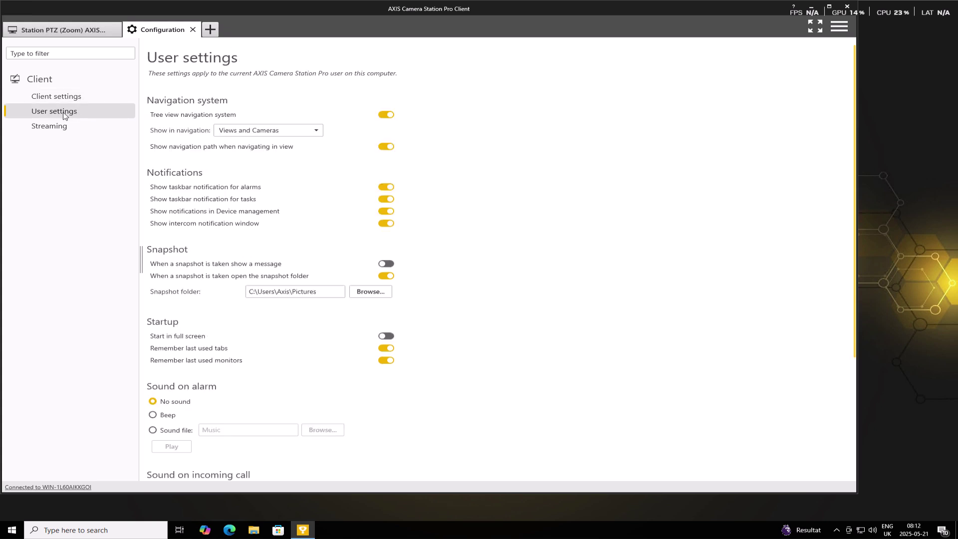
pyautogui.click(72, 131)
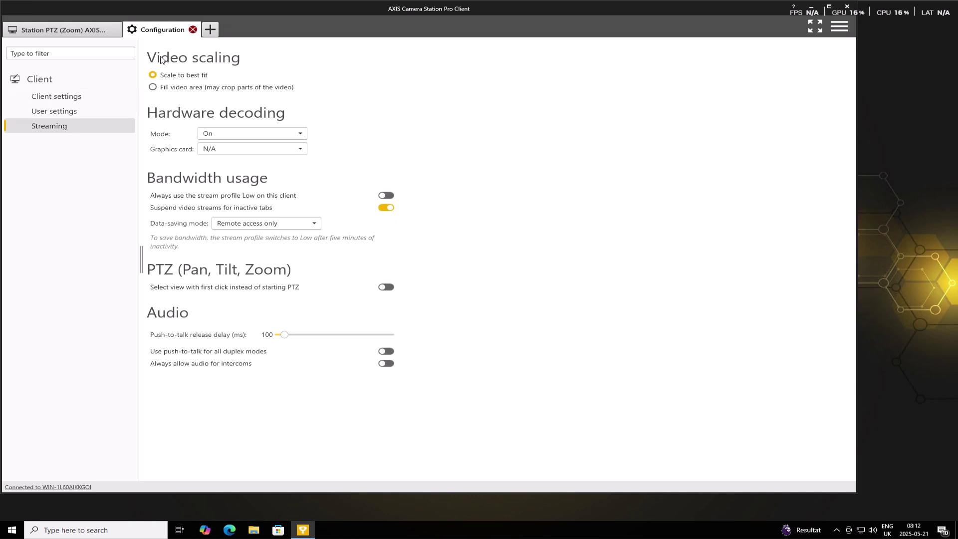
pyautogui.hotkey('ctrl', 'w')
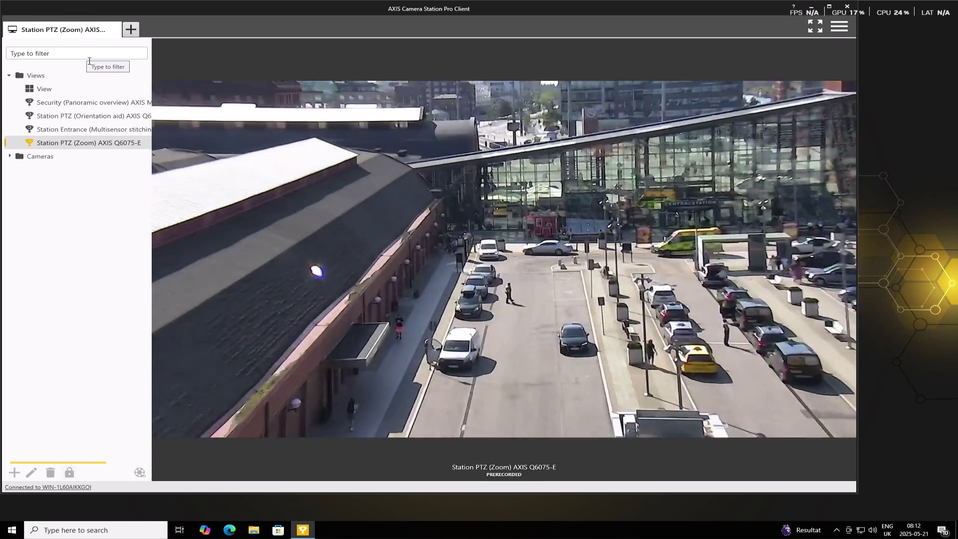
pyautogui.moveTo(72, 104)
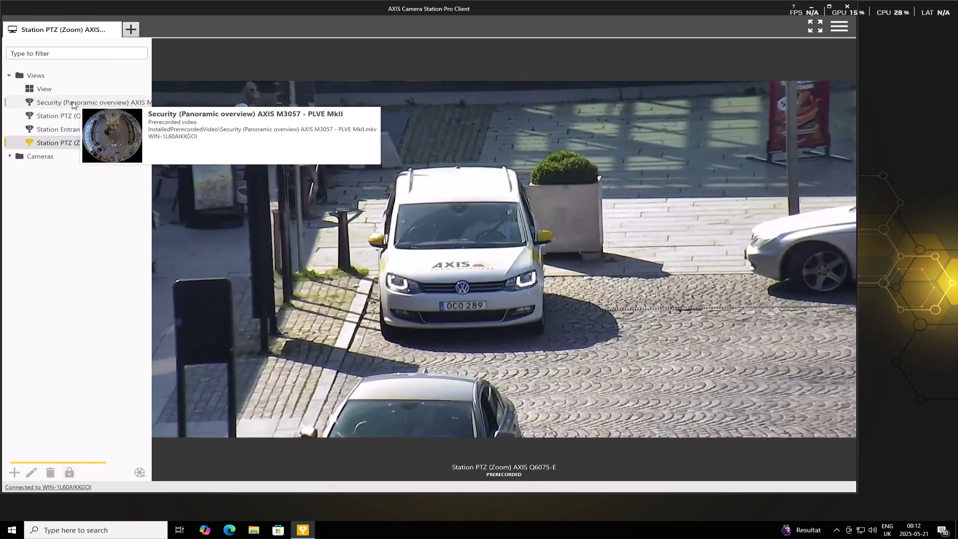
pyautogui.moveTo(43, 145)
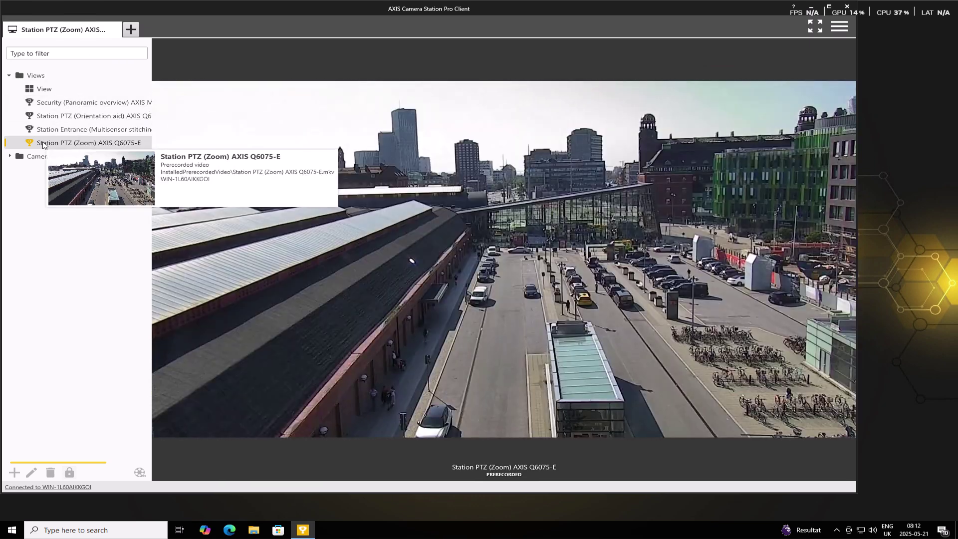